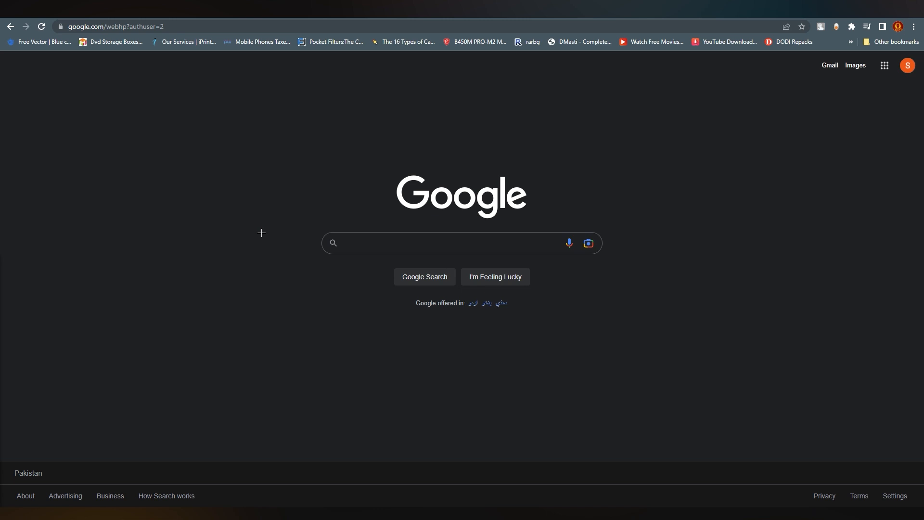
Search the web for "annalytics google" and open the Google Analytics site from the results.
click(389, 240)
text(ann)
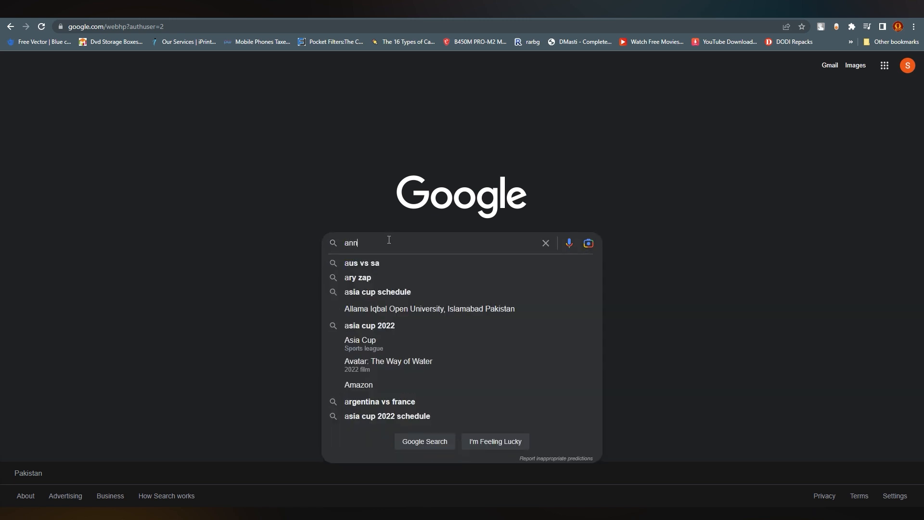
text(alytics google)
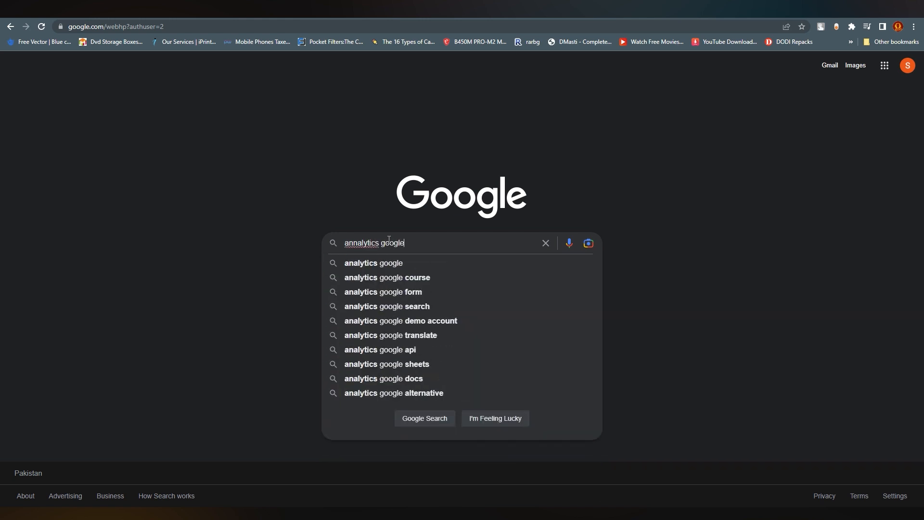
key(Return)
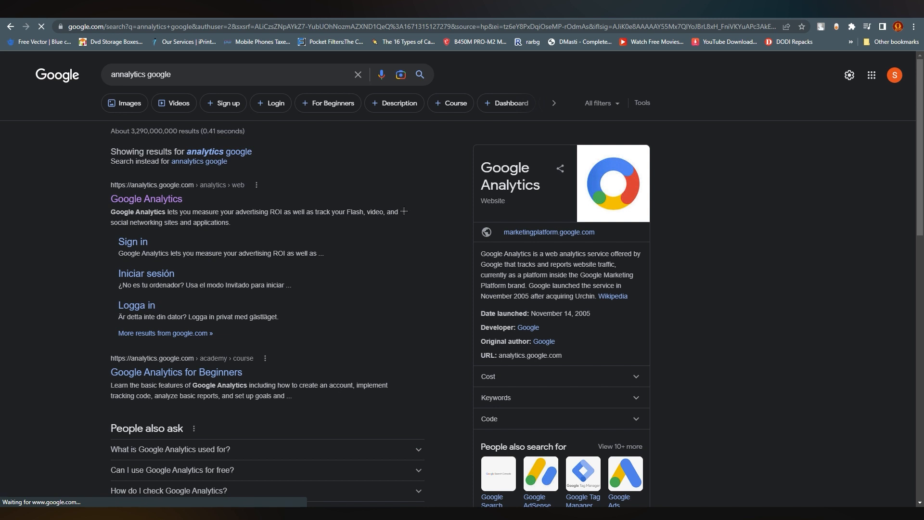
click(147, 200)
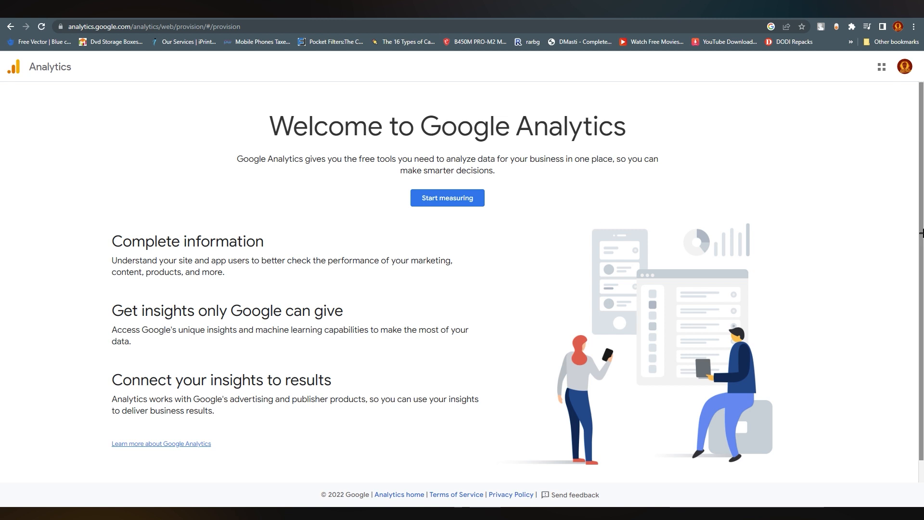
drag(922, 231, 816, 251)
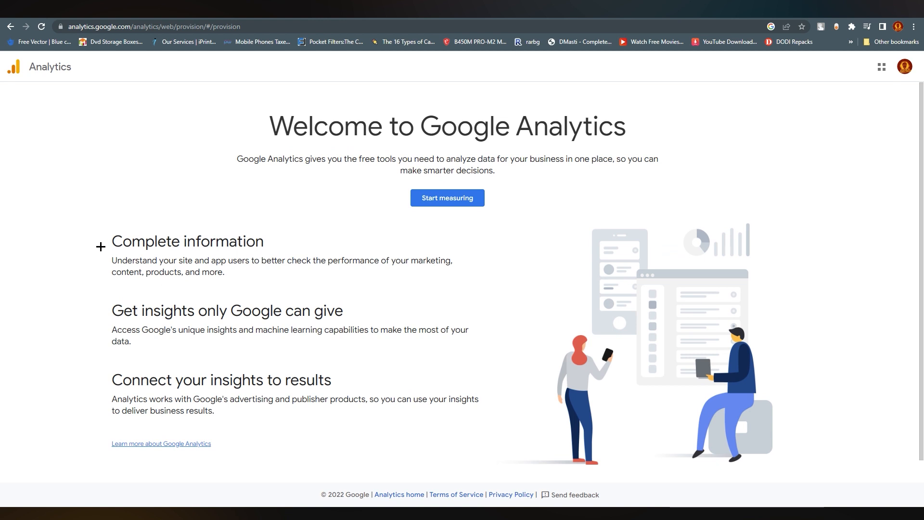
drag(100, 245, 326, 248)
drag(111, 312, 349, 318)
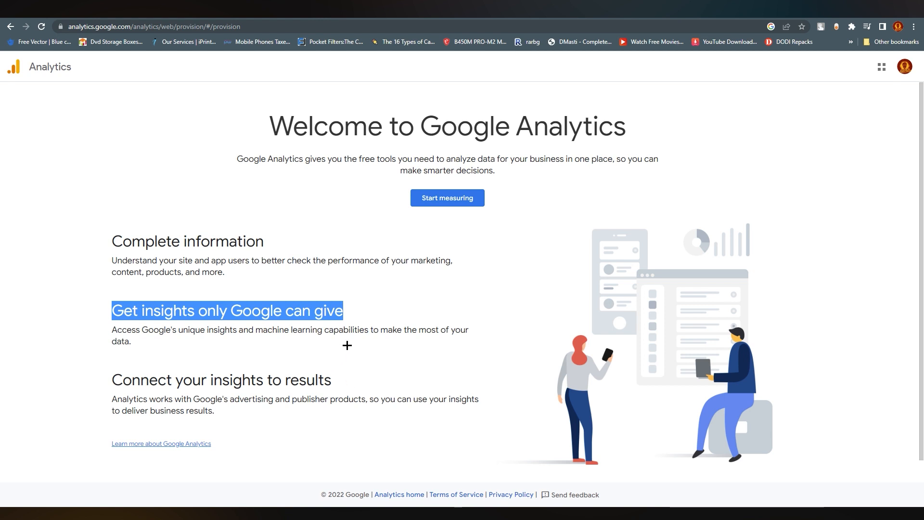
click(361, 333)
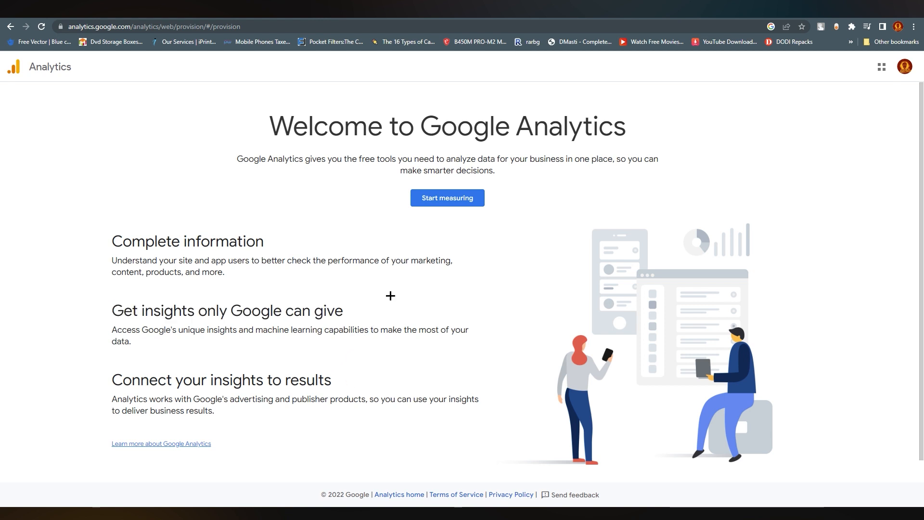
Start a new Analytics account named "How to Simple" with the default data sharing settings and continue to the property setup.
click(444, 198)
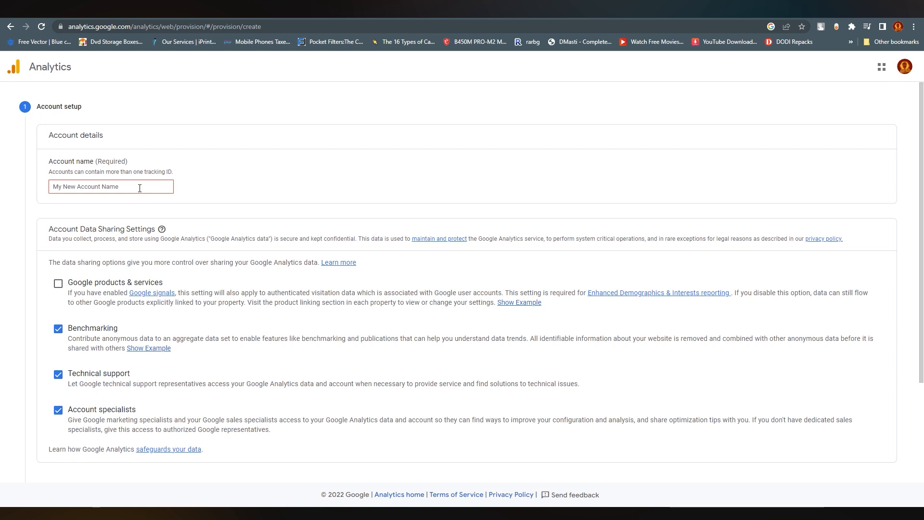
click(92, 191)
click(218, 212)
click(142, 187)
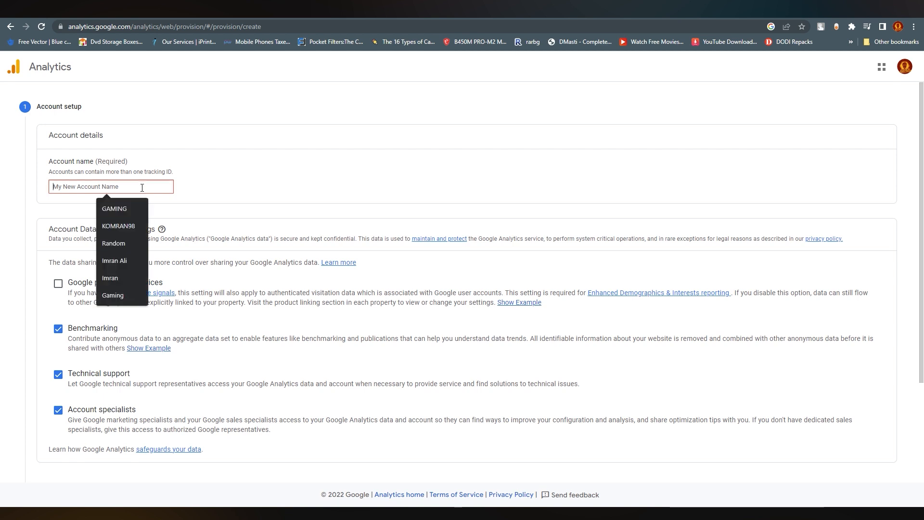
text(How to Simple)
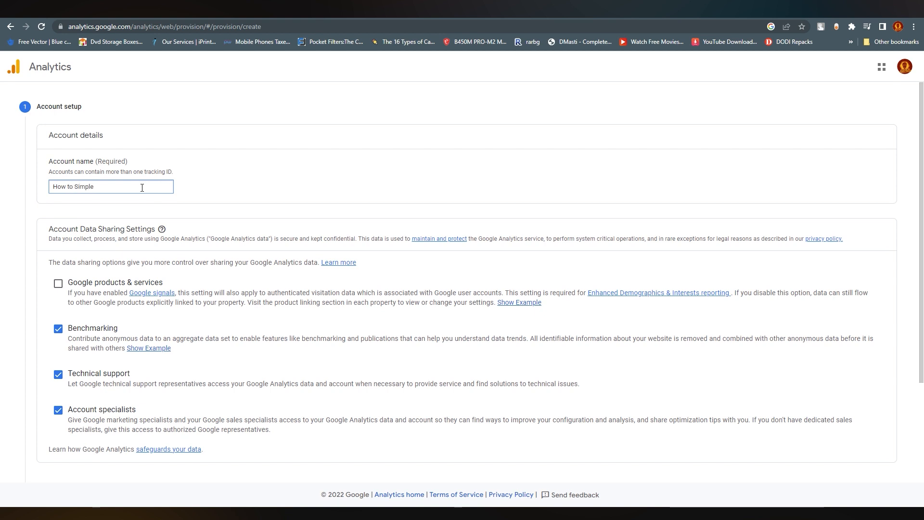
click(255, 206)
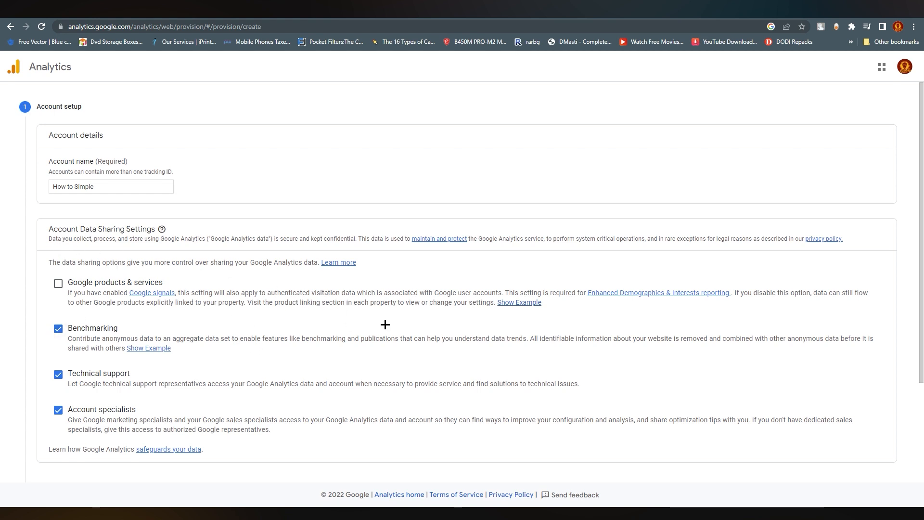
scroll(178, 362, down, 2)
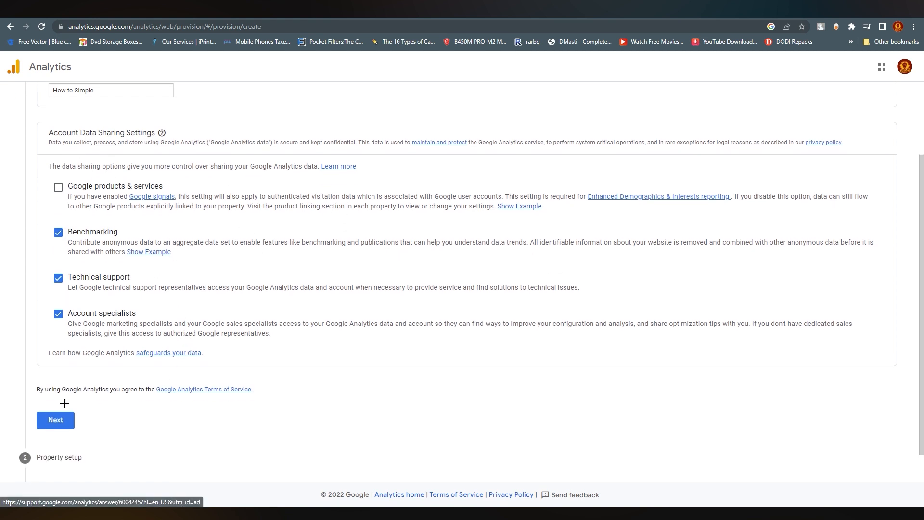
click(67, 421)
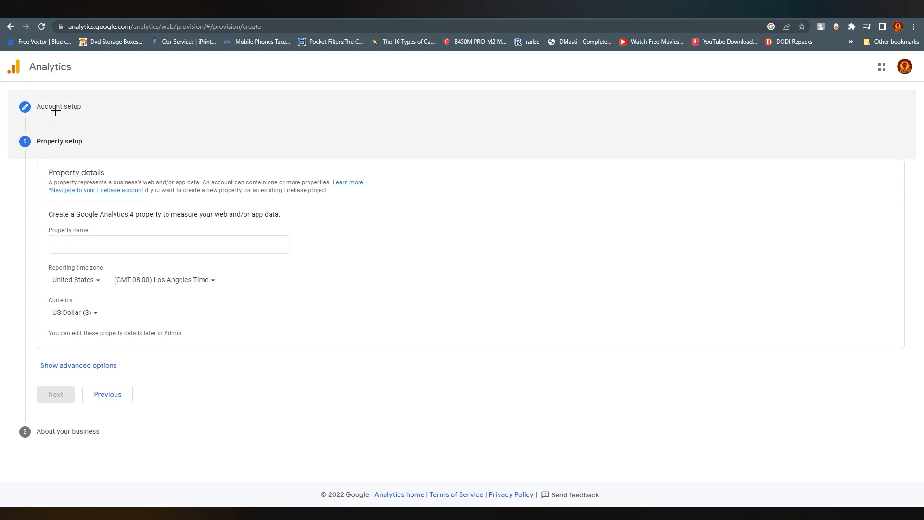
Name the new Google Analytics 4 property "How to simple".
click(165, 247)
text(Ho)
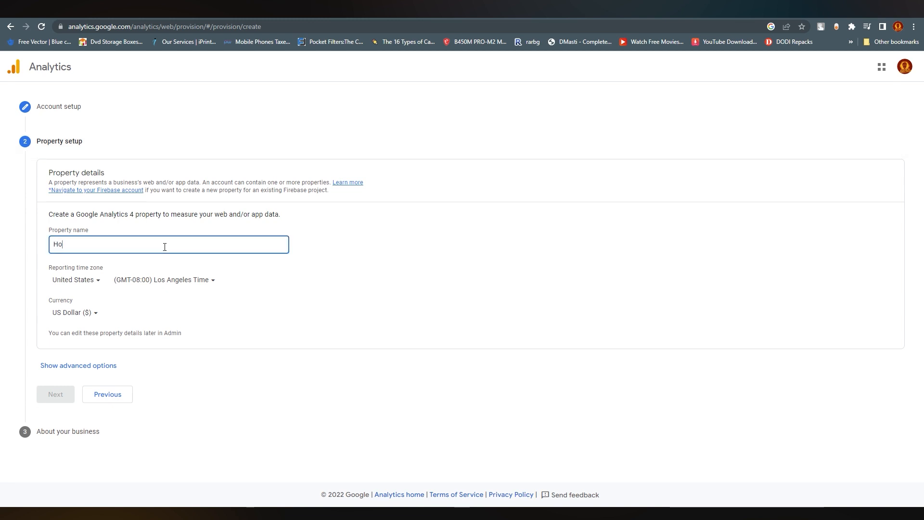
text(w to simple)
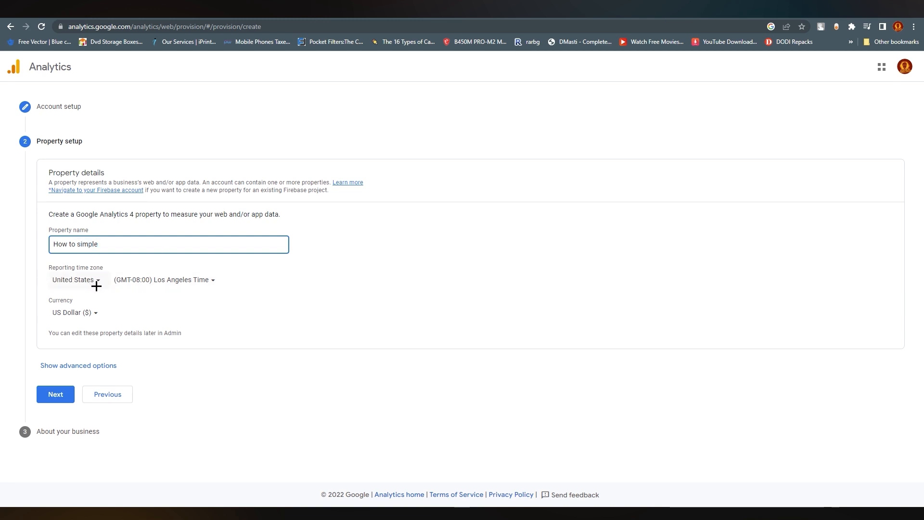
click(73, 313)
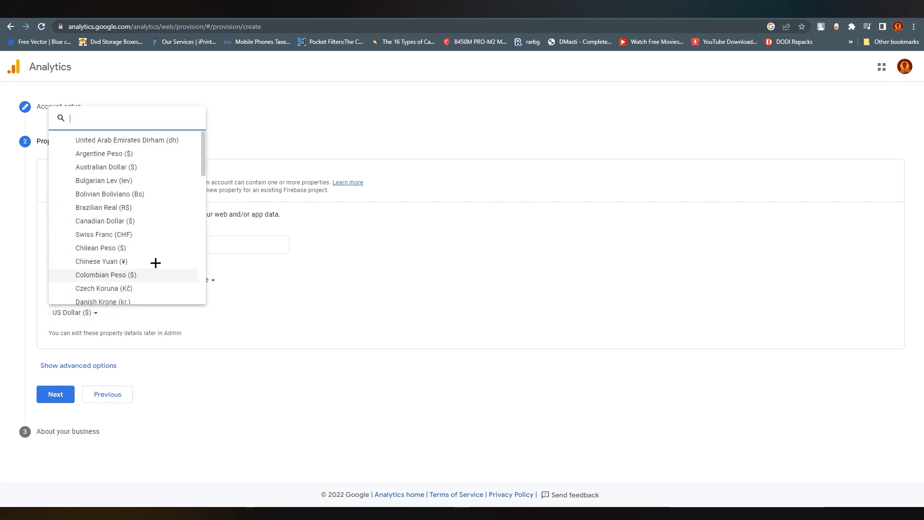
drag(202, 165, 206, 103)
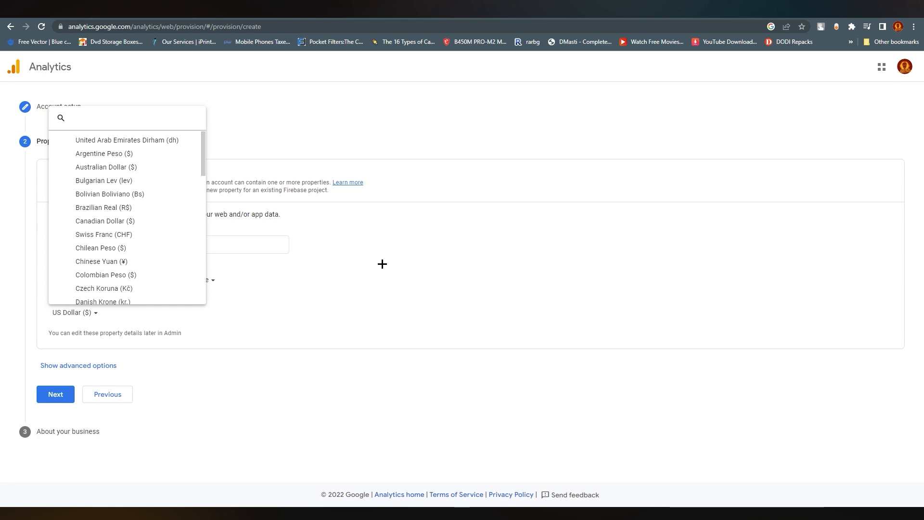
click(382, 266)
click(81, 365)
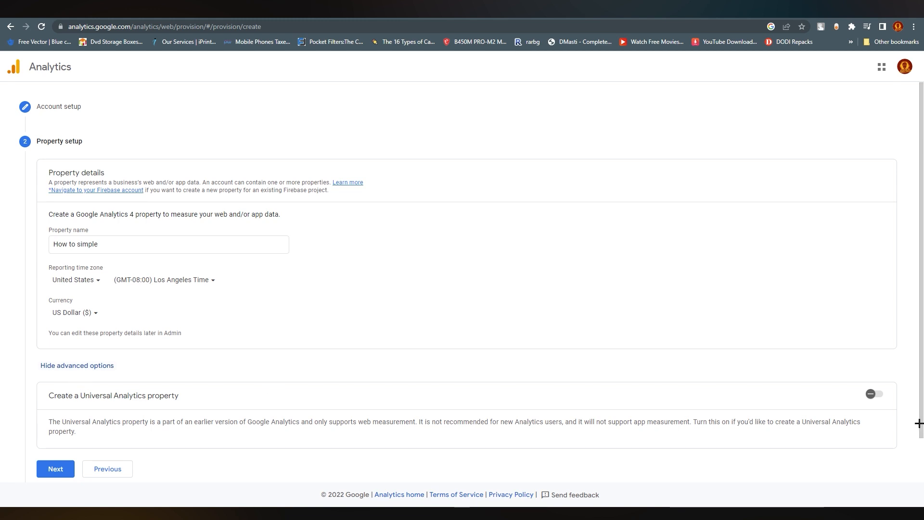
click(83, 366)
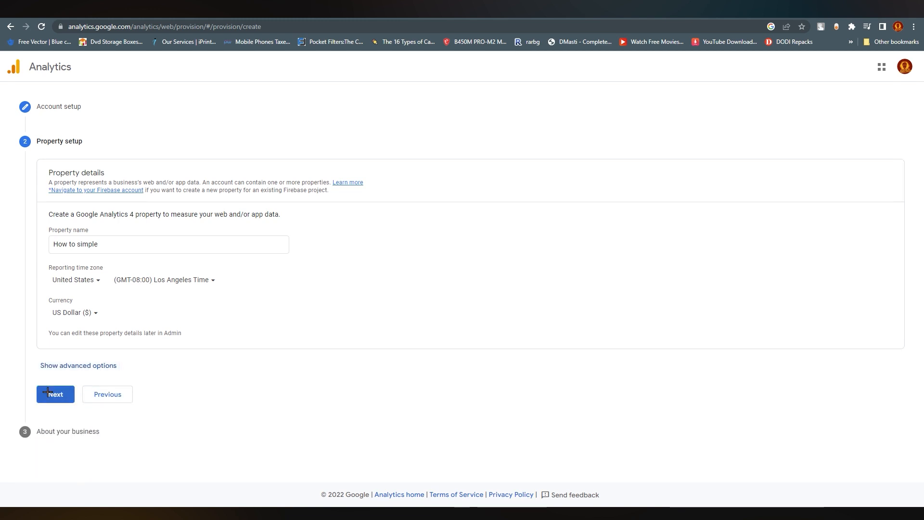
Continue to the business information and set the industry category to Jobs & Education and the business size to Medium.
click(49, 393)
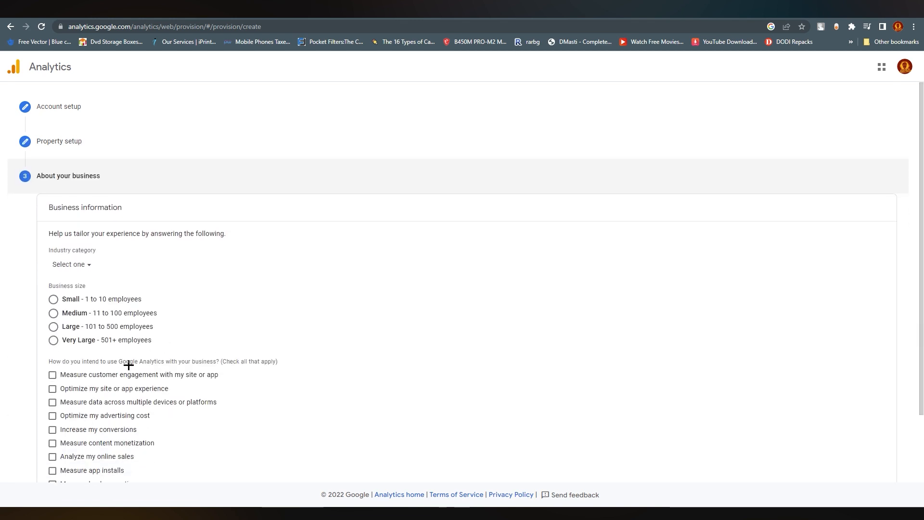
scroll(75, 298, down, 2)
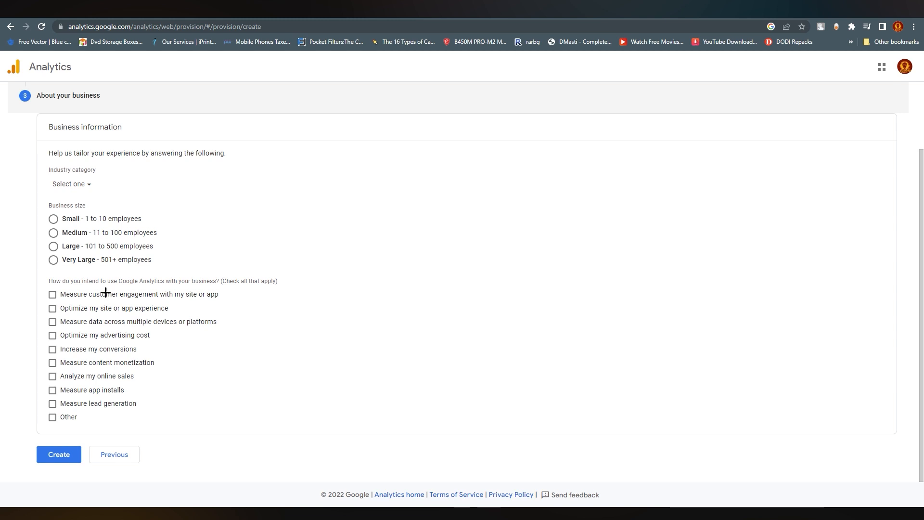
click(75, 183)
drag(177, 255, 176, 236)
drag(175, 294, 175, 324)
click(117, 330)
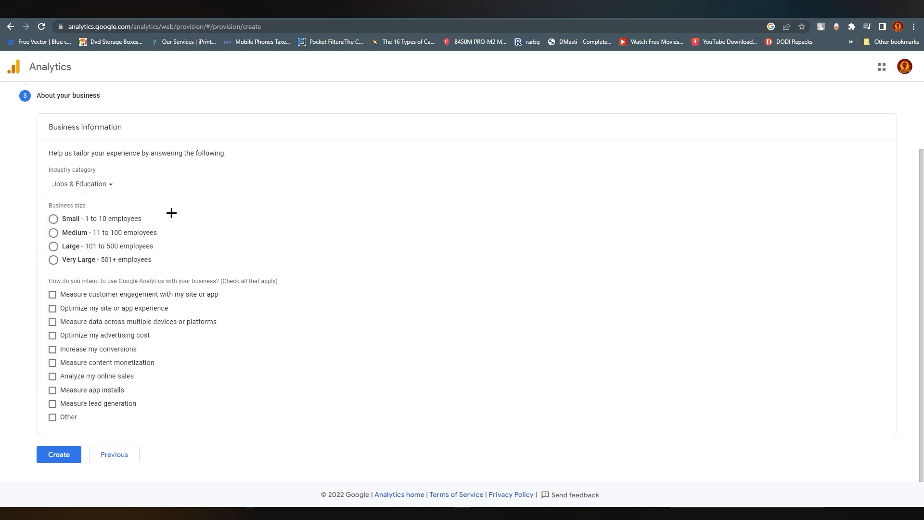
click(70, 233)
Select customer engagement, site or app experience, multi-device data, advertising cost, app installs and lead generation as the intended uses of Analytics.
drag(42, 281, 199, 281)
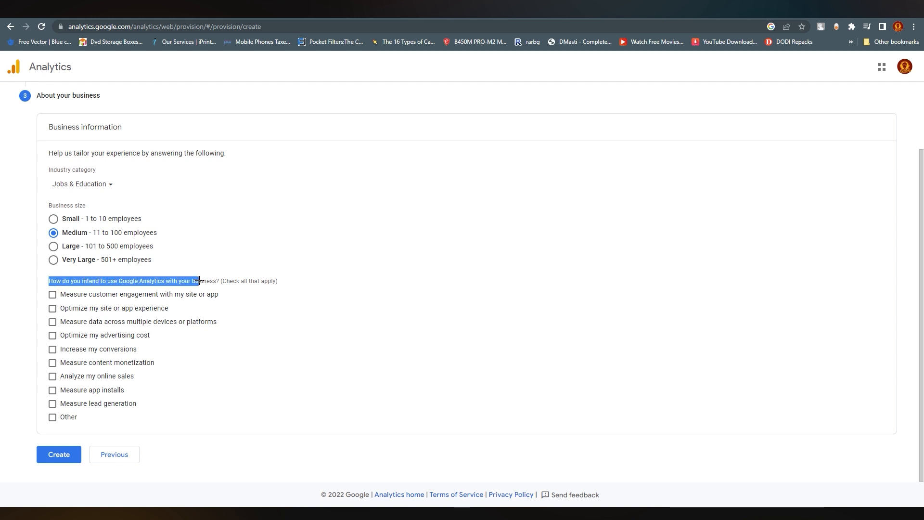
click(245, 304)
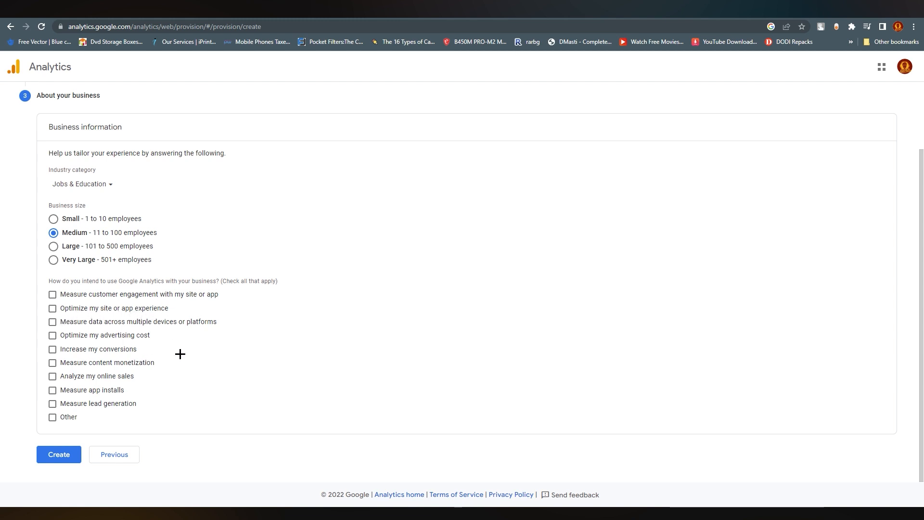
click(92, 294)
click(86, 308)
click(80, 322)
click(79, 350)
click(78, 363)
click(75, 388)
click(83, 350)
click(81, 363)
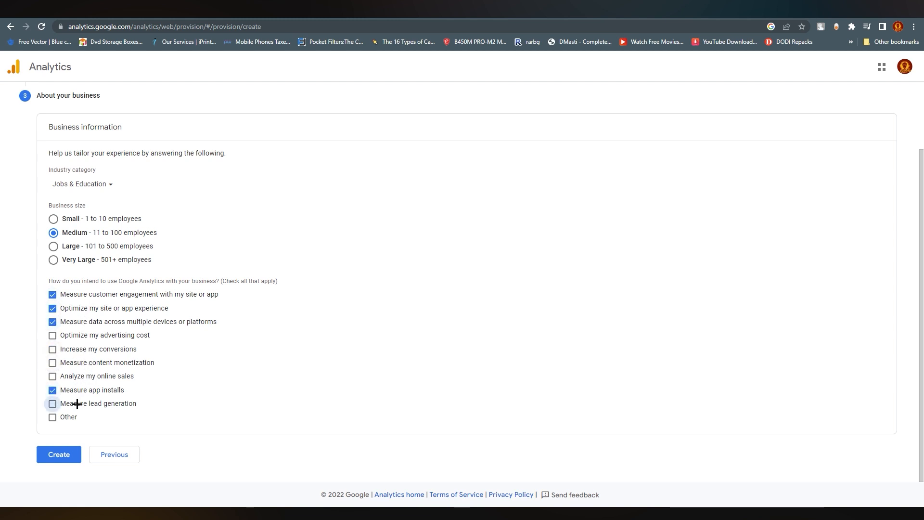
click(78, 404)
click(92, 340)
Create the account and accept the United States Terms of Service together with the Data Processing Terms.
click(57, 454)
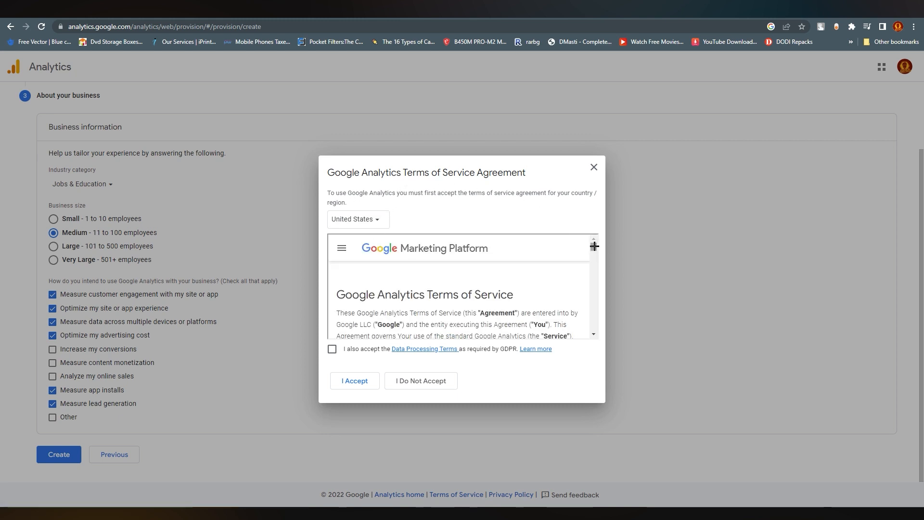
drag(594, 246, 594, 277)
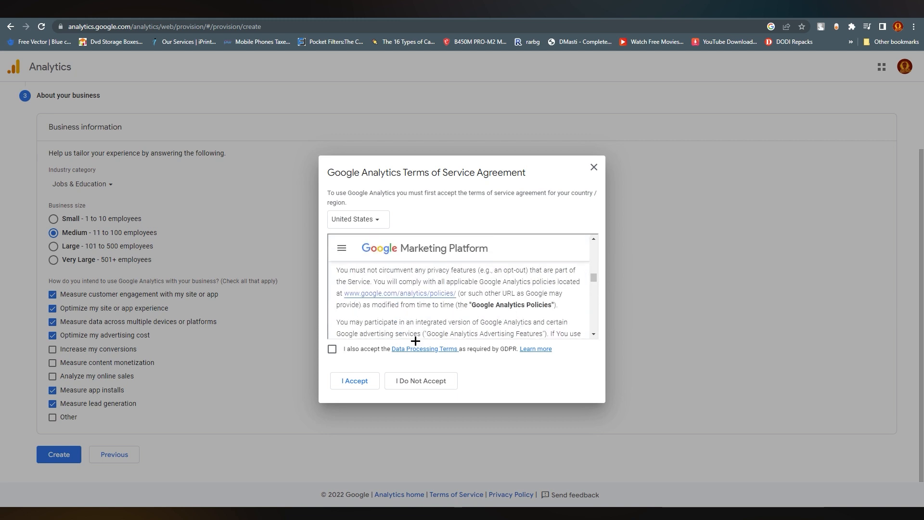
click(333, 350)
click(349, 381)
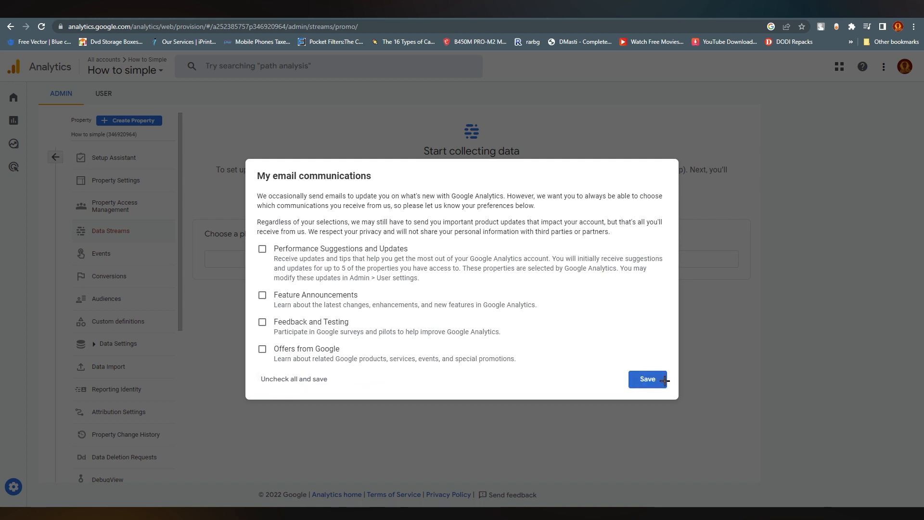
Save the email communication preferences with every option unchecked and dismiss the Google Analytics 4 tour.
click(648, 379)
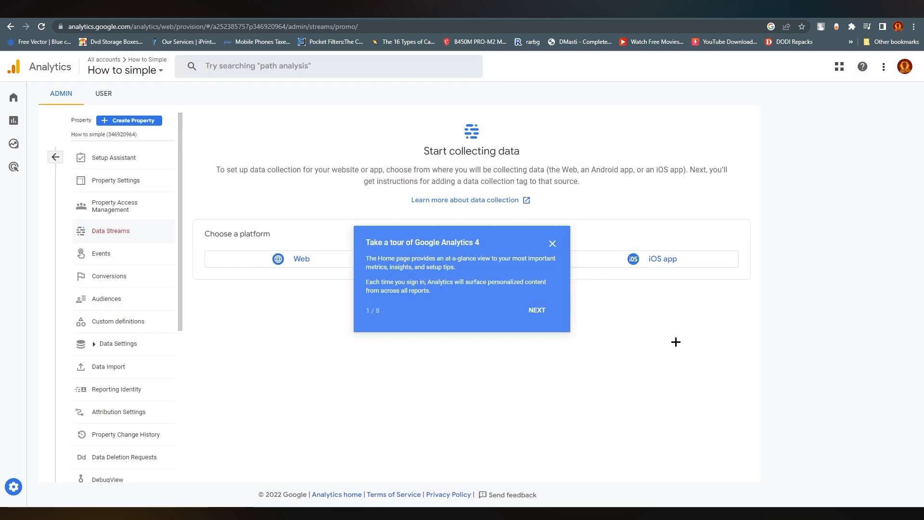
click(552, 243)
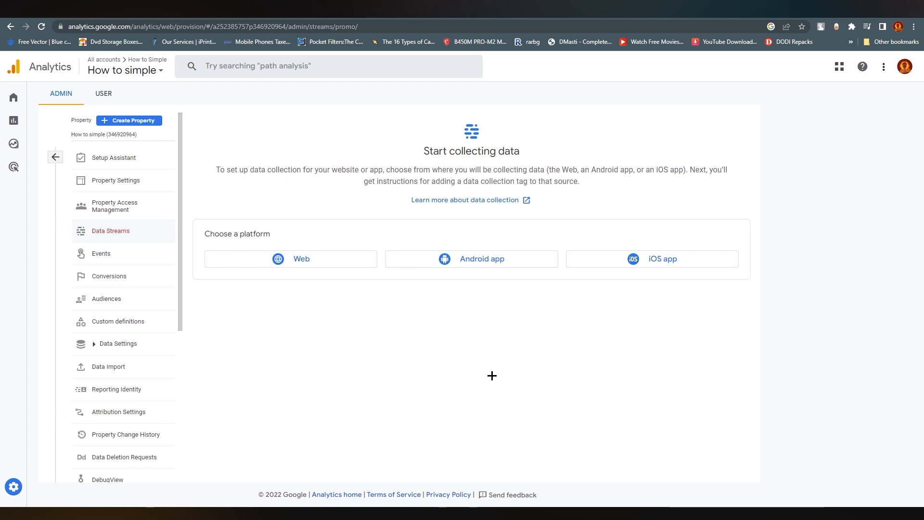
Open the data stream setup for the Web platform and expand the remaining enhanced measurement items.
click(290, 262)
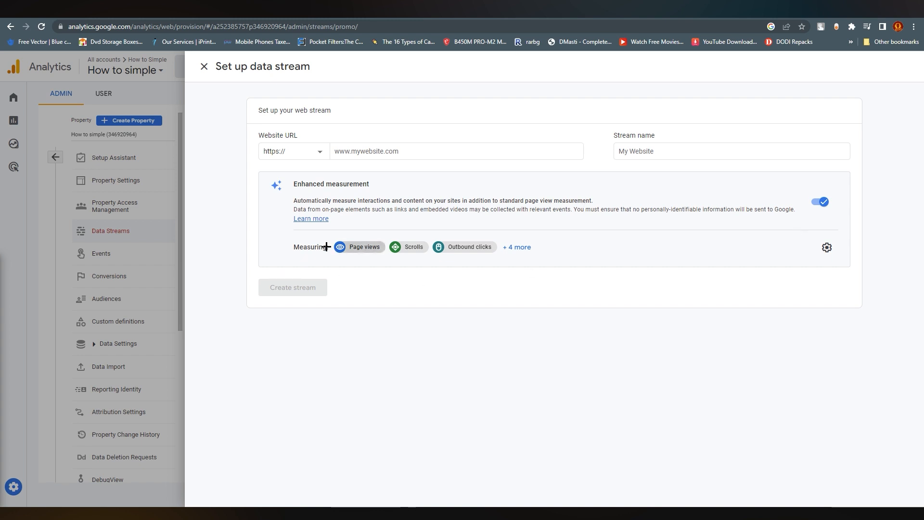
click(516, 247)
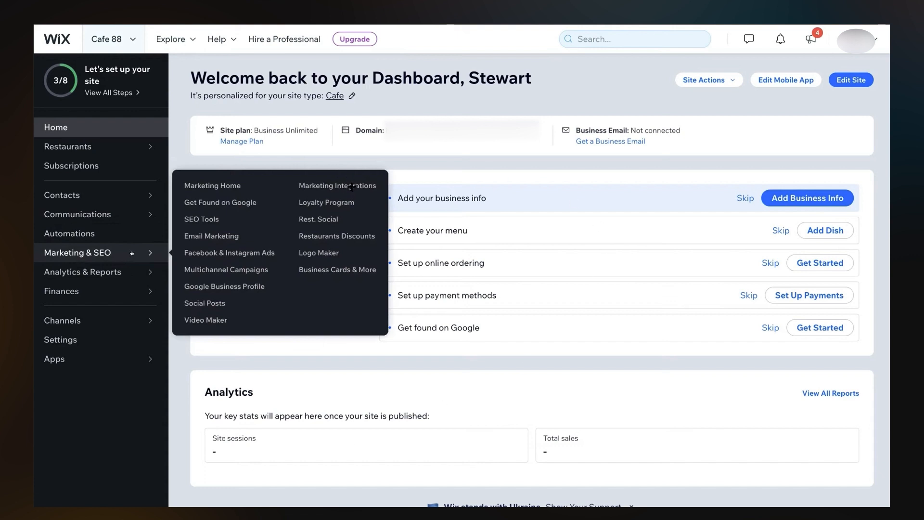
In the Wix dashboard, open the Google Analytics marketing integration and start adding a Google Analytics ID.
click(323, 185)
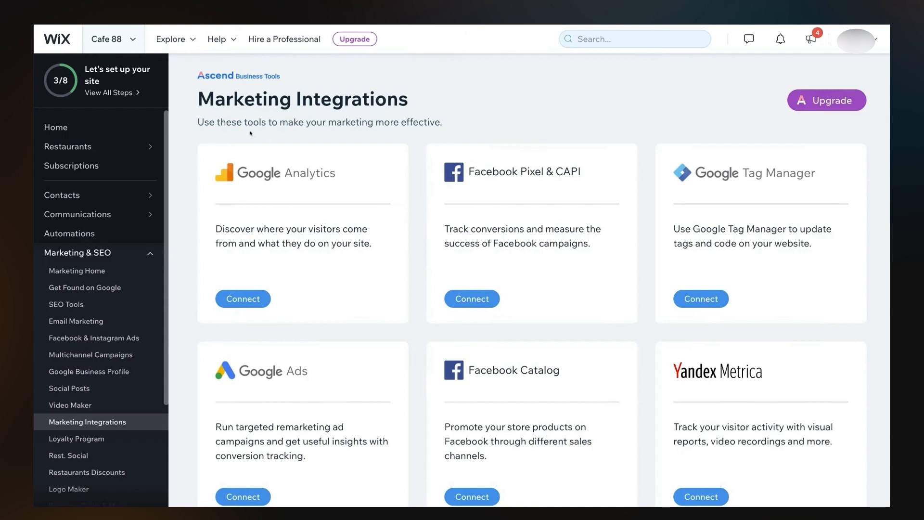
click(244, 299)
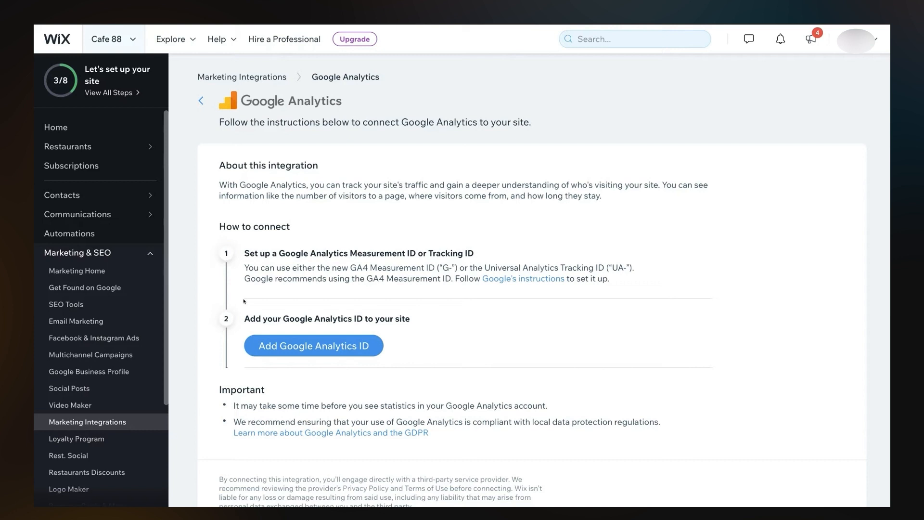
click(359, 343)
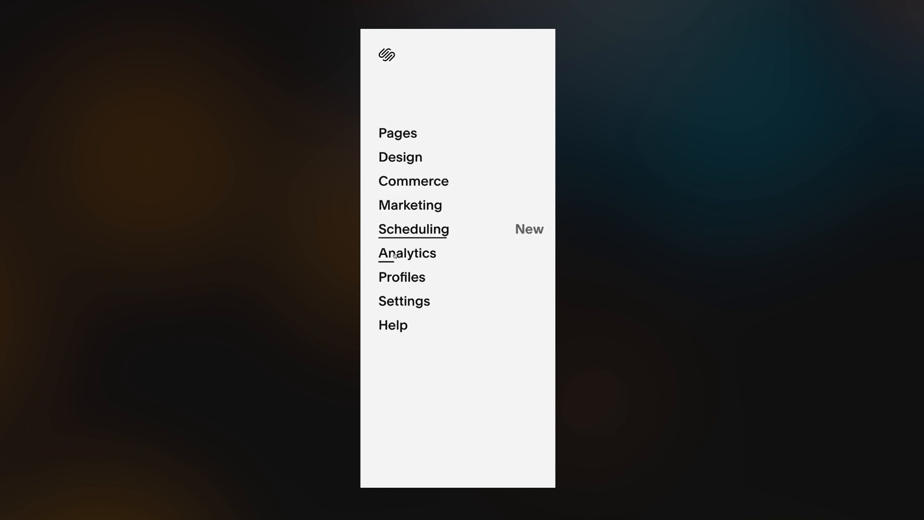
In Squarespace, open the advanced site settings for External API Keys, where the Google Analytics ID is entered.
click(404, 301)
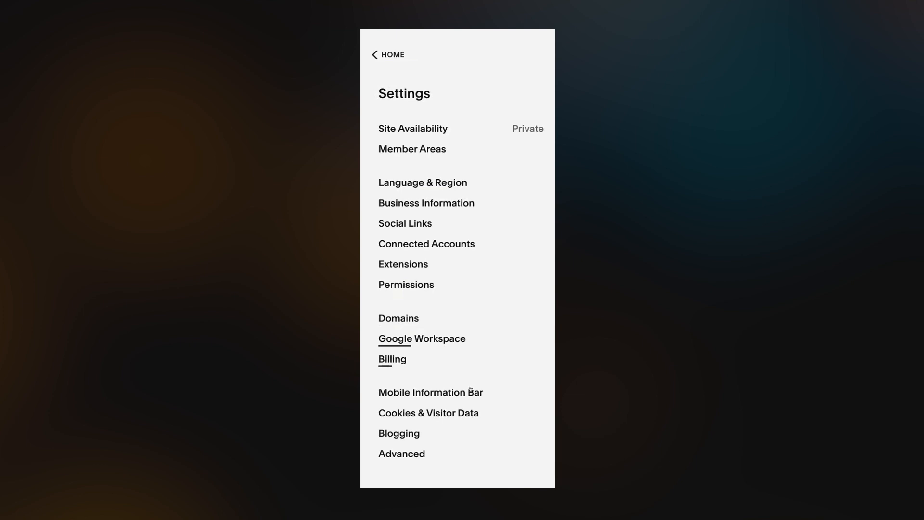
click(402, 453)
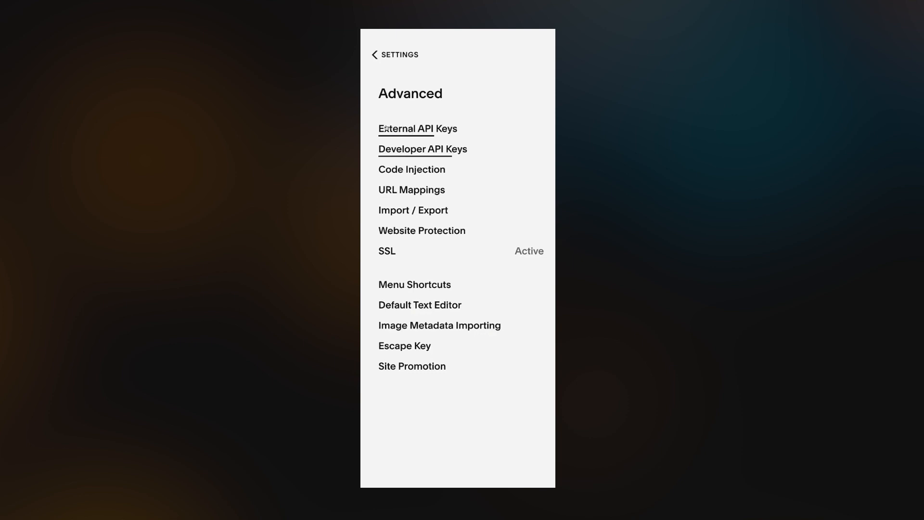
click(386, 128)
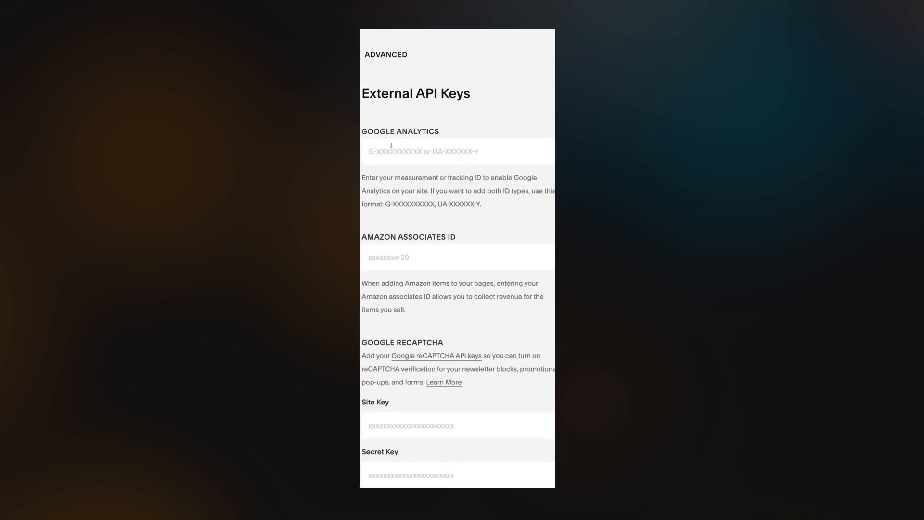